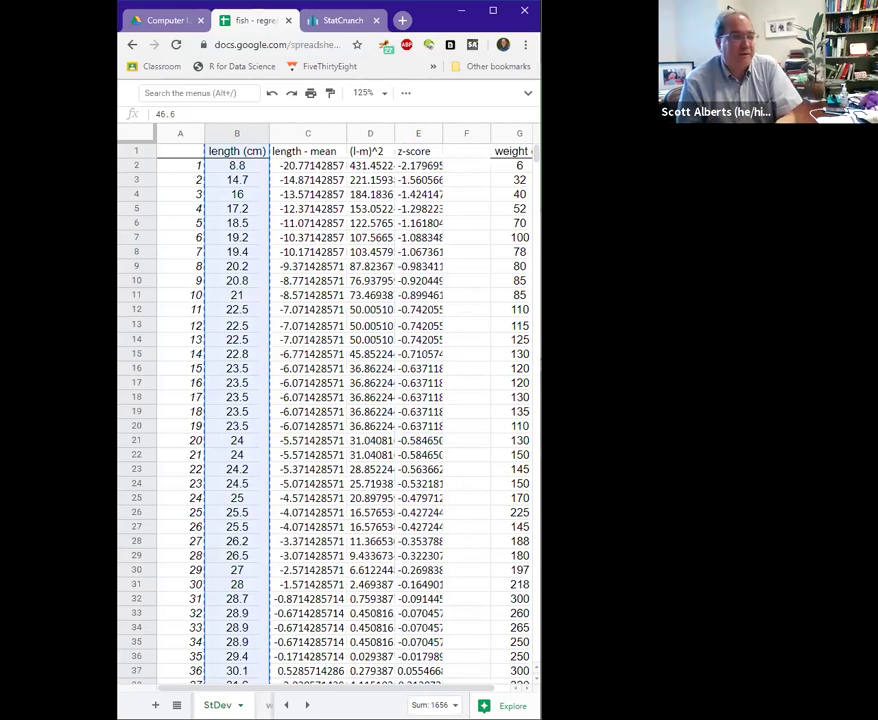
- Check D12's =C12^2 formula and bring the mean, quartile, stdev, IQR and fence rows into view
{"action": "left_click", "coordinate": [360, 310]}
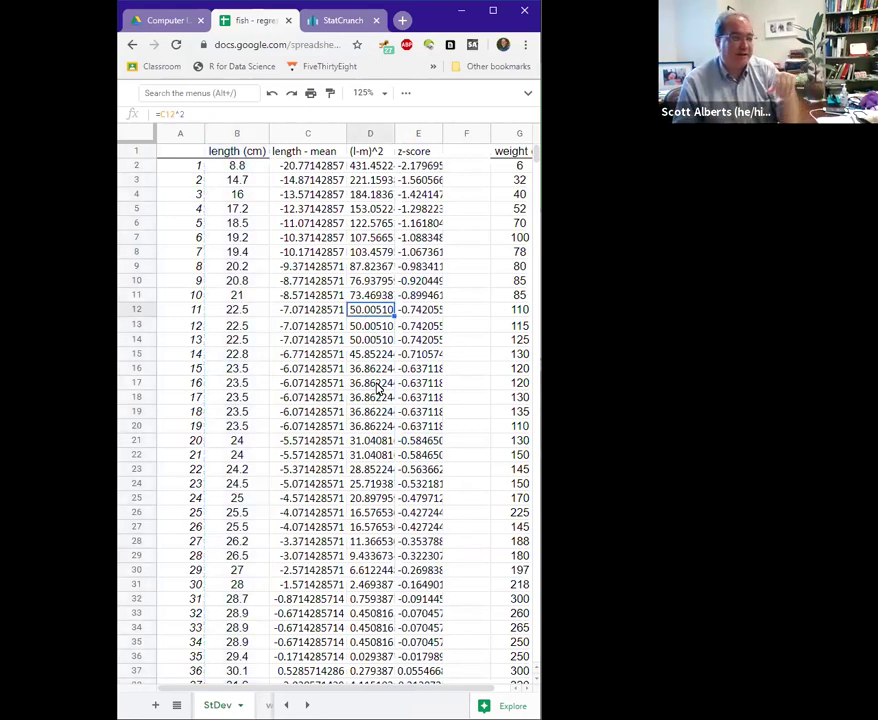
{"action": "scroll", "coordinate": [375, 385], "scroll_direction": "down", "scroll_amount": 10}
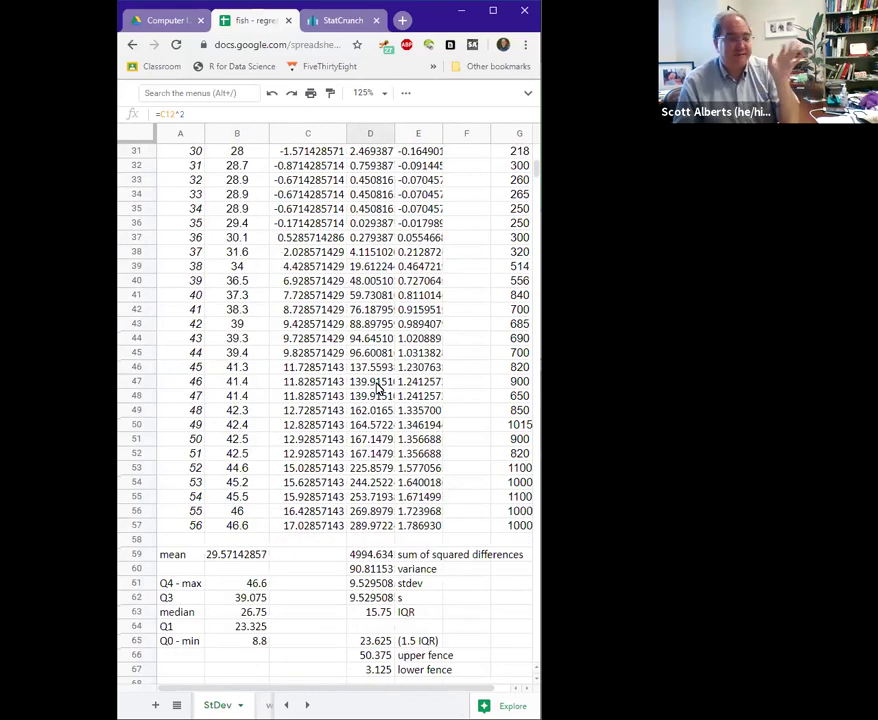
{"action": "scroll", "coordinate": [378, 390], "scroll_direction": "down", "scroll_amount": 1}
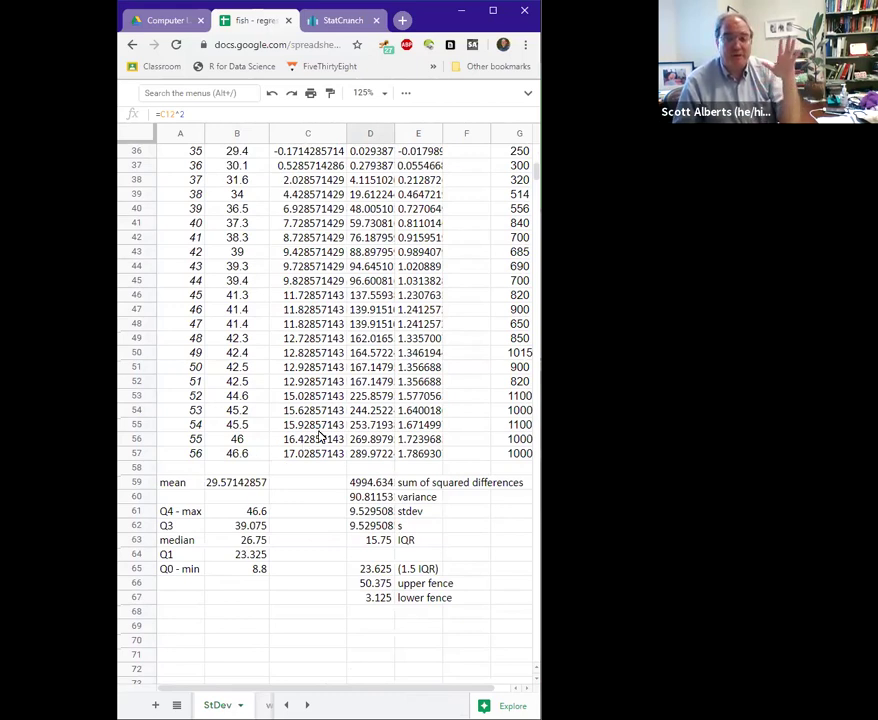
- In StatCrunch, start Stat > Summary Stats > Columns
{"action": "left_click", "coordinate": [338, 20]}
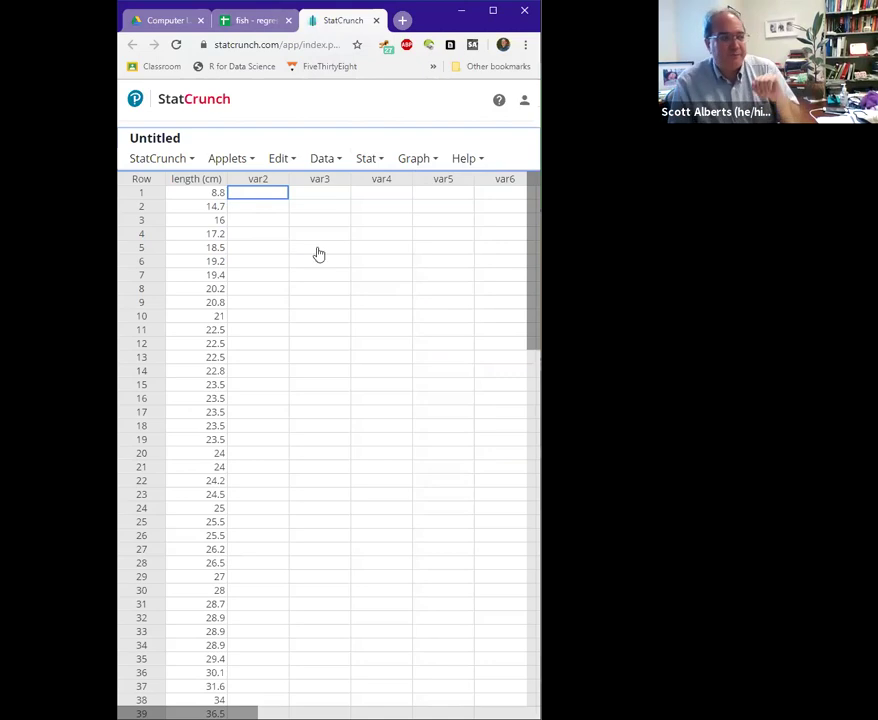
{"action": "left_click", "coordinate": [379, 162]}
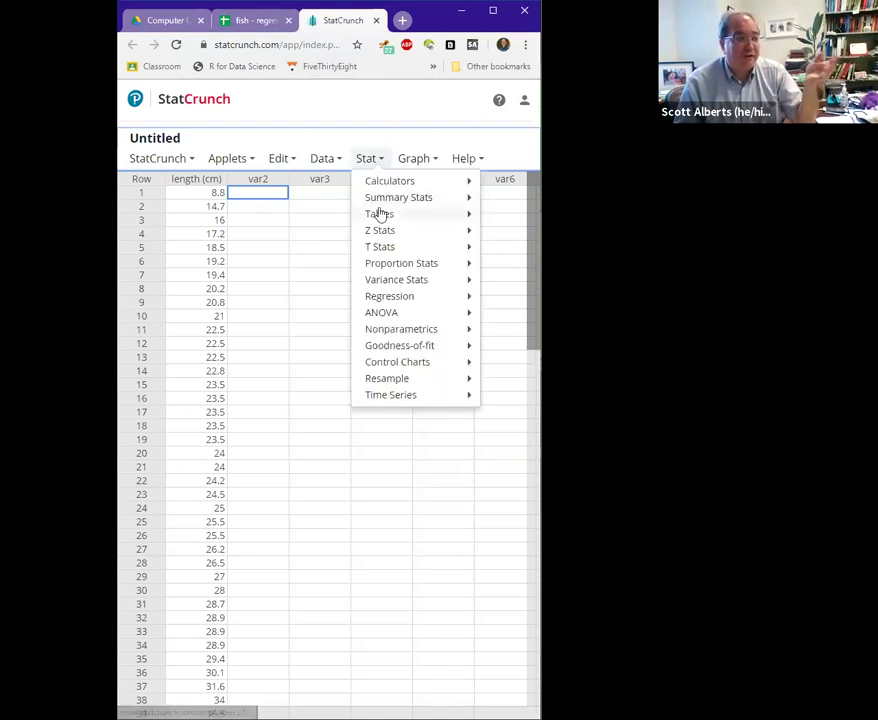
{"action": "mouse_move", "coordinate": [379, 215]}
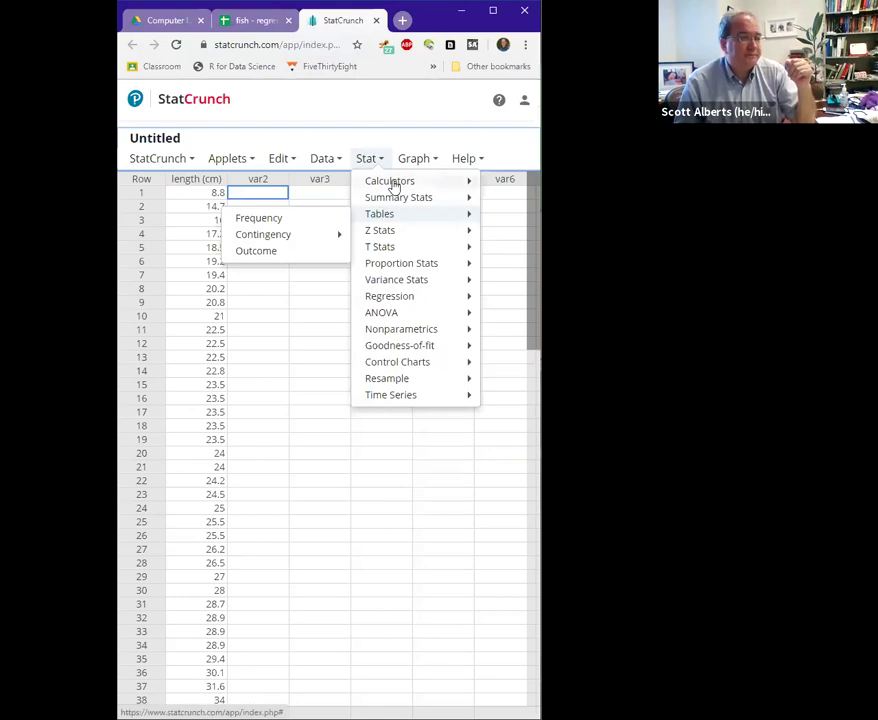
{"action": "mouse_move", "coordinate": [394, 187]}
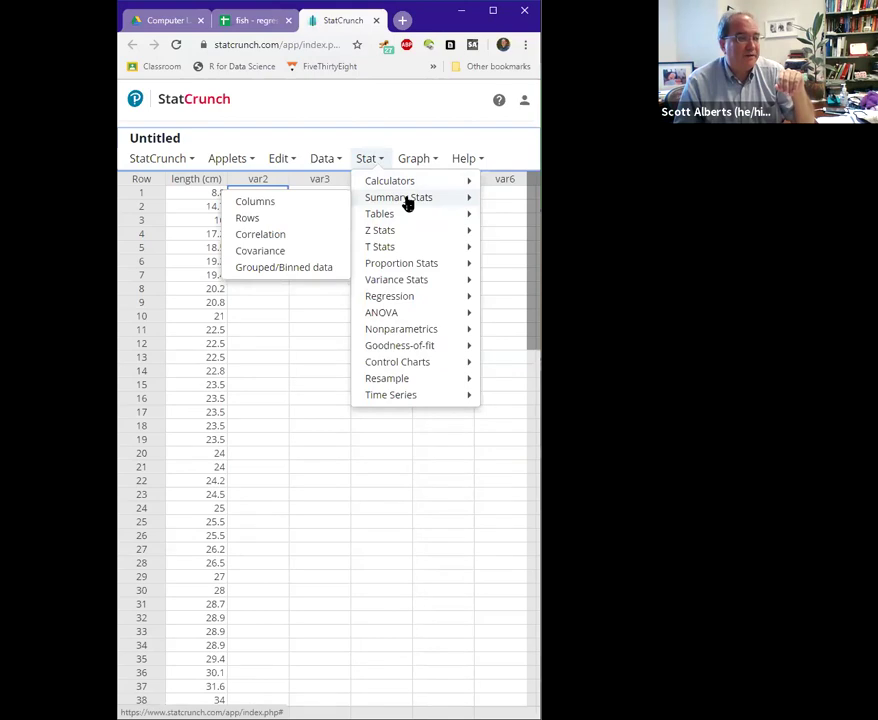
{"action": "left_click", "coordinate": [290, 204]}
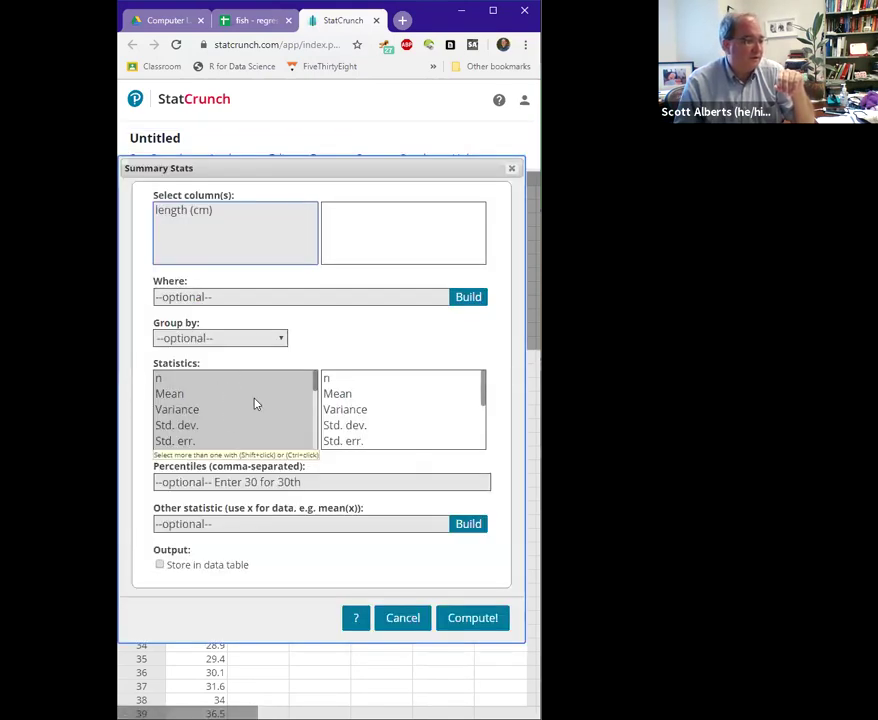
- Add Q3 and IQR, select length (cm), and compute: n 56, mean 29.571429, std. dev. 9.5295085
{"action": "scroll", "coordinate": [255, 402], "scroll_direction": "down", "scroll_amount": 5}
{"action": "scroll", "coordinate": [247, 392], "scroll_direction": "up", "scroll_amount": 3}
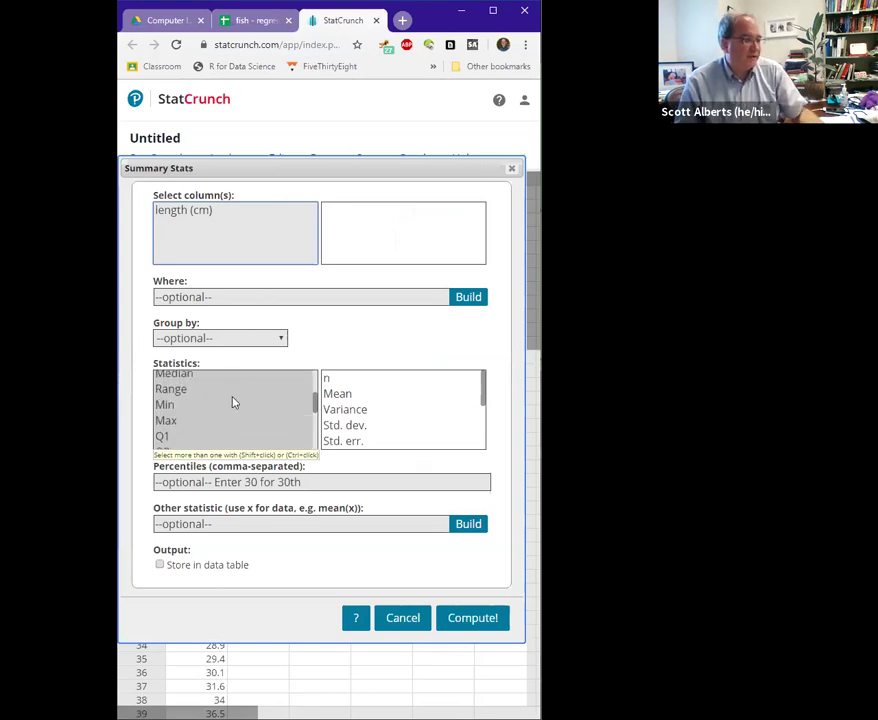
{"action": "scroll", "coordinate": [233, 402], "scroll_direction": "down", "scroll_amount": 2}
{"action": "left_click", "coordinate": [191, 414], "text": "ctrl"}
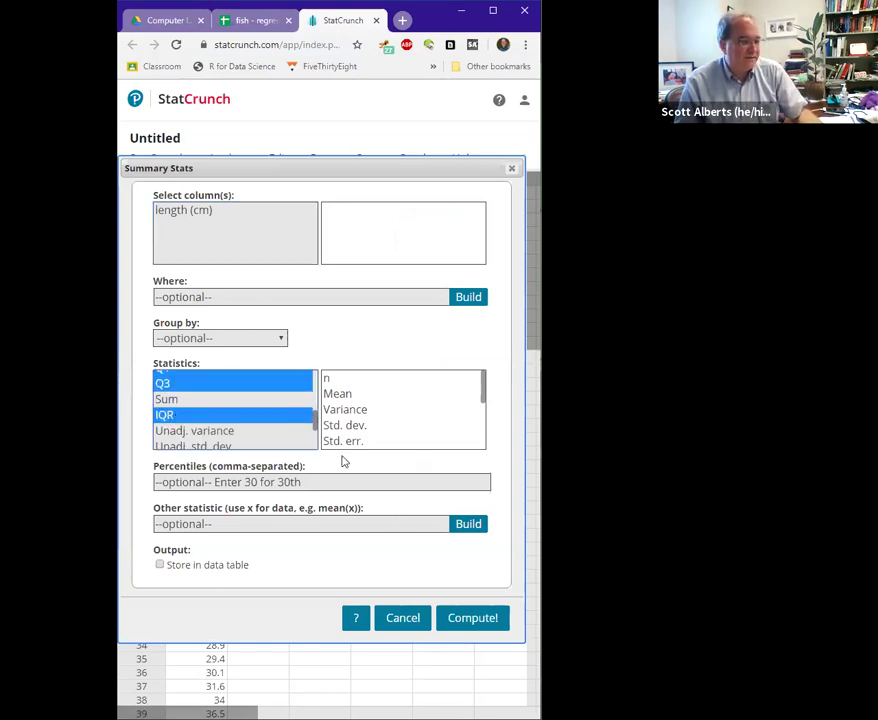
{"action": "scroll", "coordinate": [280, 445], "scroll_direction": "down", "scroll_amount": 2}
{"action": "left_click", "coordinate": [470, 630]}
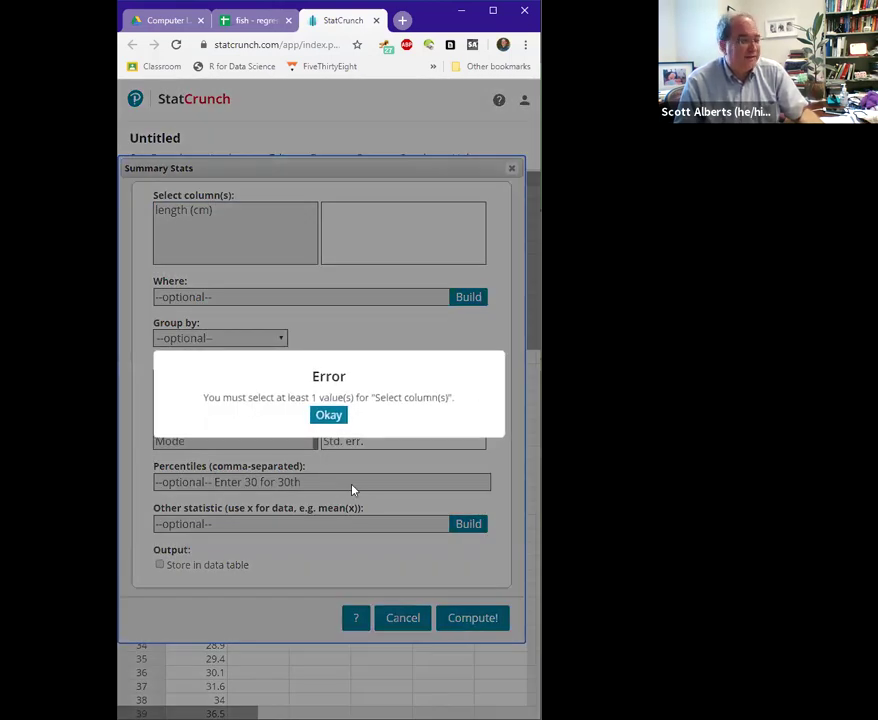
{"action": "left_click", "coordinate": [323, 416]}
{"action": "left_click", "coordinate": [196, 210]}
{"action": "left_click", "coordinate": [455, 620]}
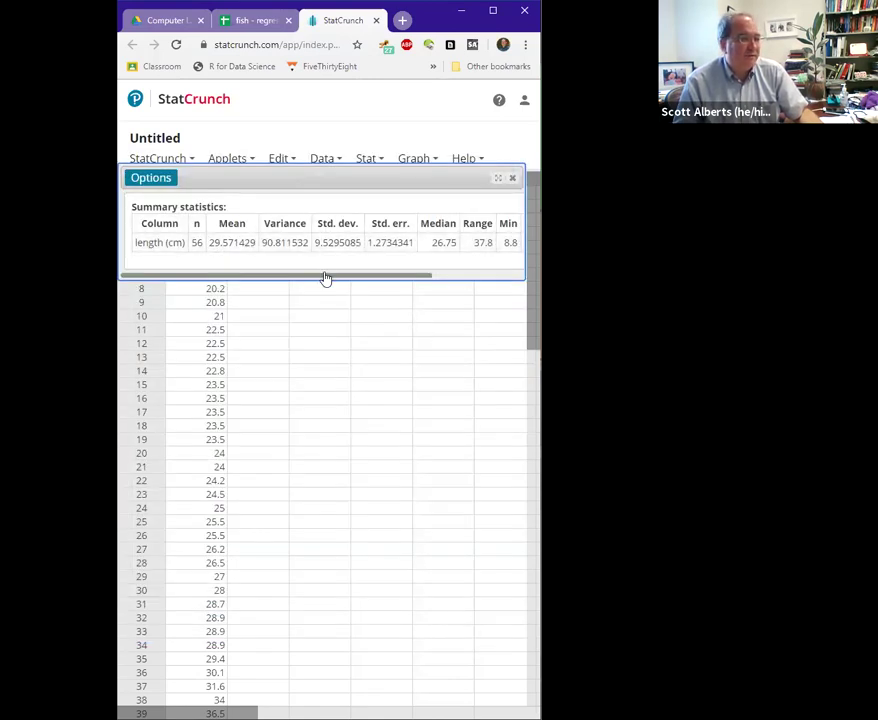
- Reveal Q1 23.15, Q3 39.15 and IQR 16, and compare them with the spreadsheet's IQR 15.75
{"action": "left_click_drag", "start_coordinate": [327, 280], "coordinate": [459, 280]}
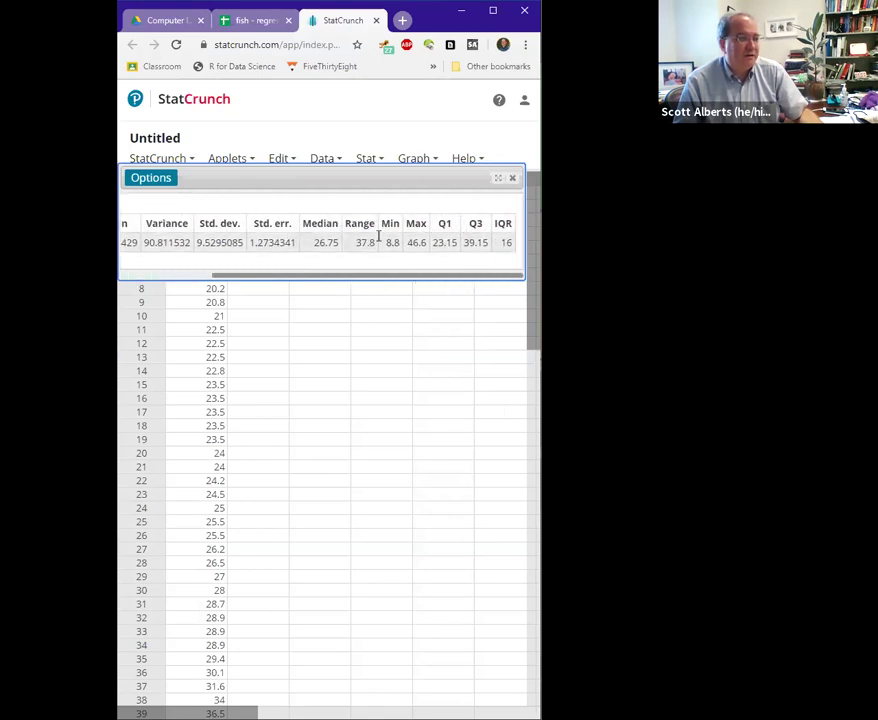
{"action": "left_click", "coordinate": [245, 20]}
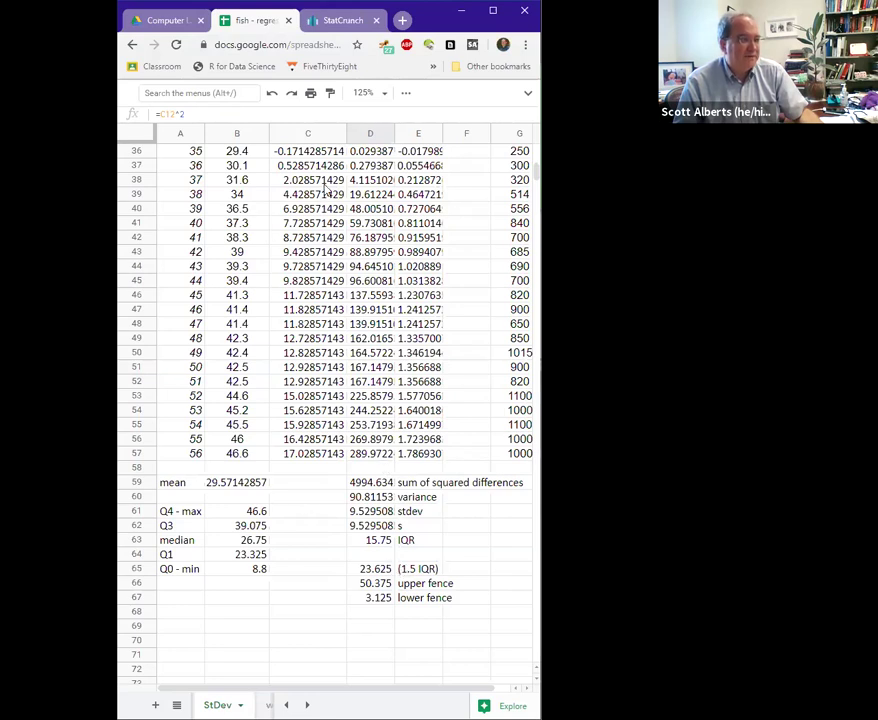
{"action": "left_click", "coordinate": [345, 30]}
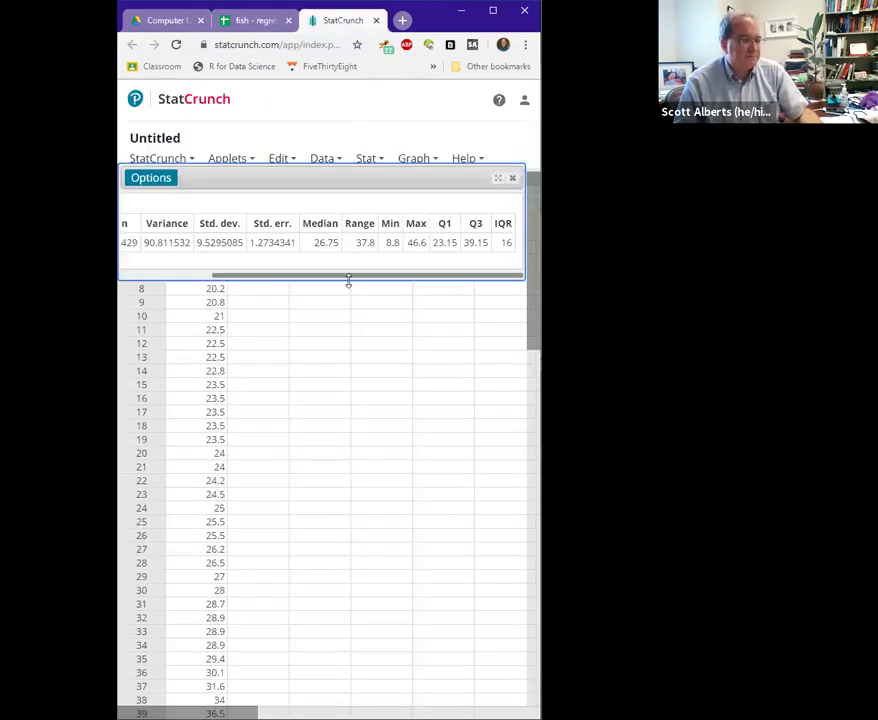
- Compare the spreadsheet's median 26.75 formula against StatCrunch's median
{"action": "key", "text": "ctrl+shift+Tab"}
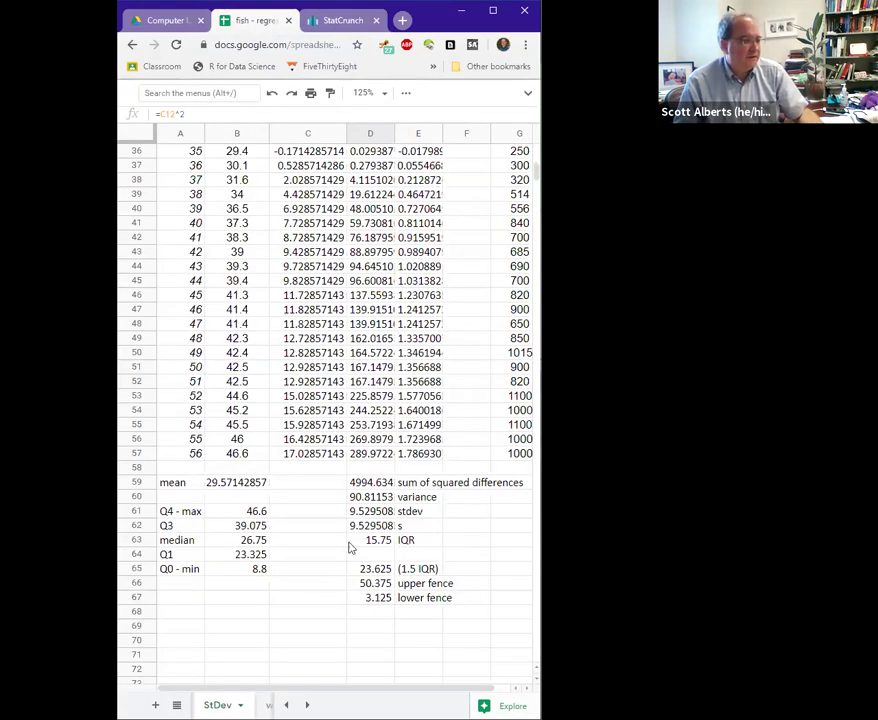
{"action": "left_click", "coordinate": [237, 540]}
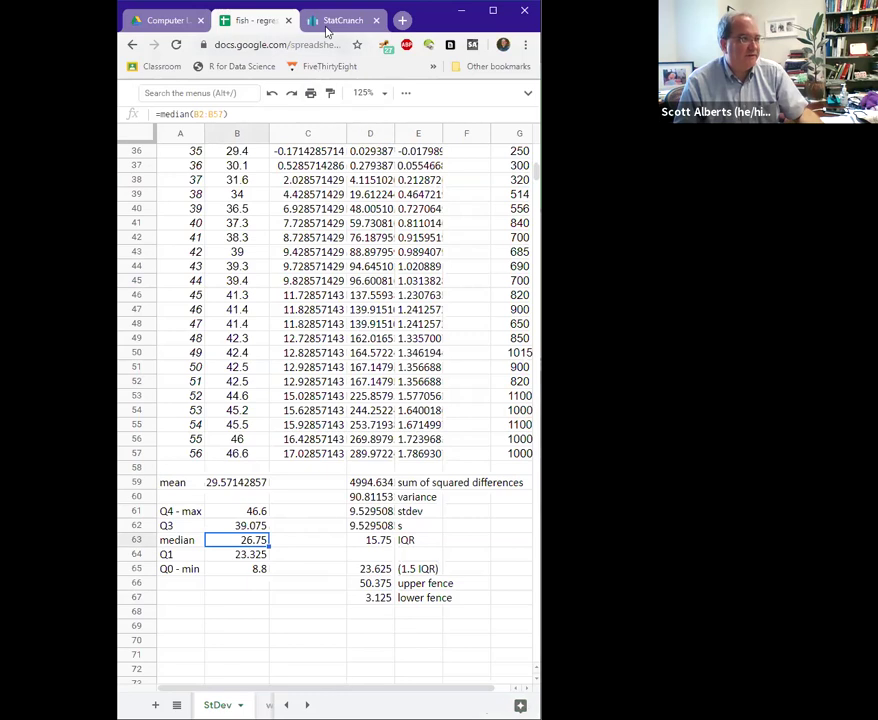
{"action": "key", "text": "ctrl+Tab"}
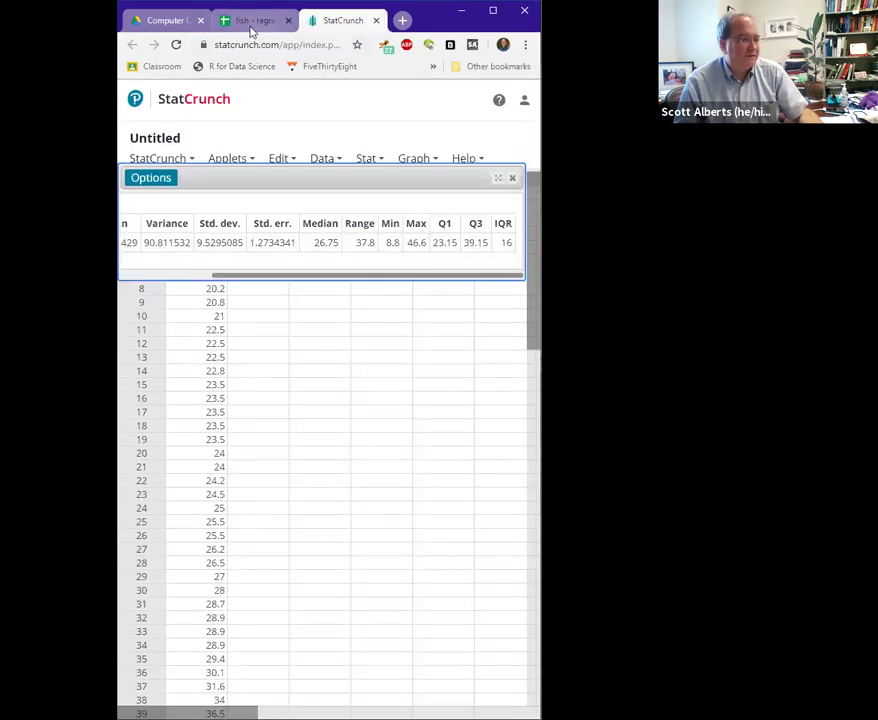
- Inspect the spreadsheet's QUARTILE formulas for Q3 39.075 and Q1 23.325, then return to StatCrunch
{"action": "left_click", "coordinate": [250, 20]}
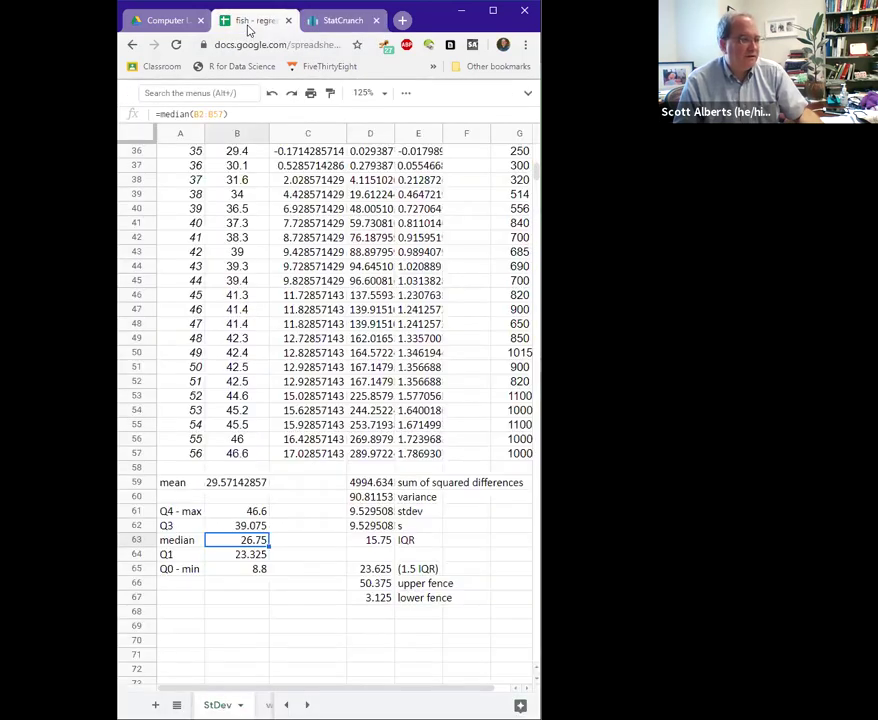
{"action": "key", "text": "Up"}
{"action": "left_click", "coordinate": [249, 556]}
{"action": "left_click", "coordinate": [255, 527]}
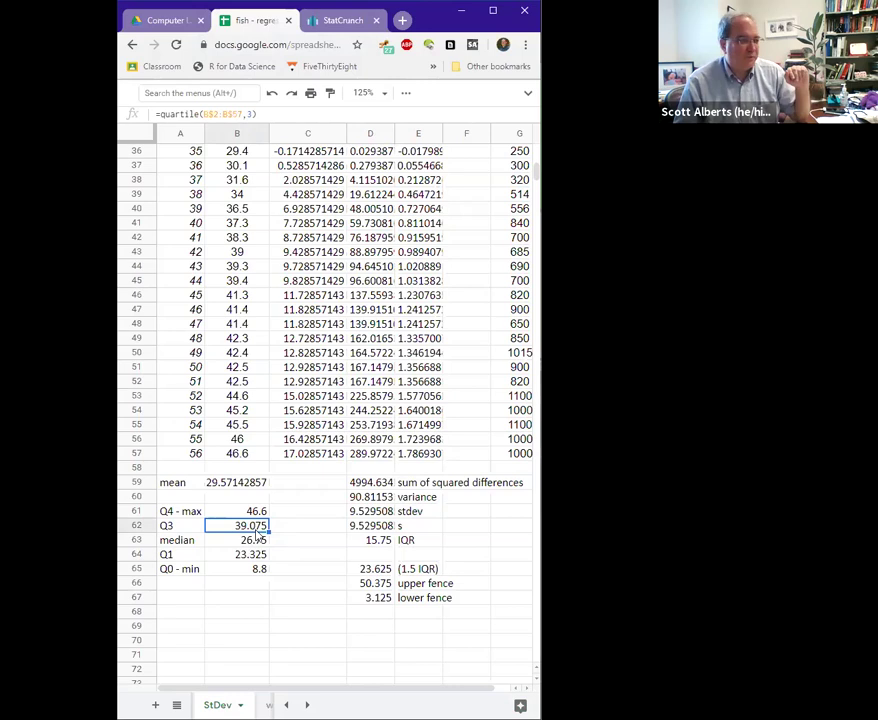
{"action": "scroll", "coordinate": [232, 413], "scroll_direction": "up", "scroll_amount": 3}
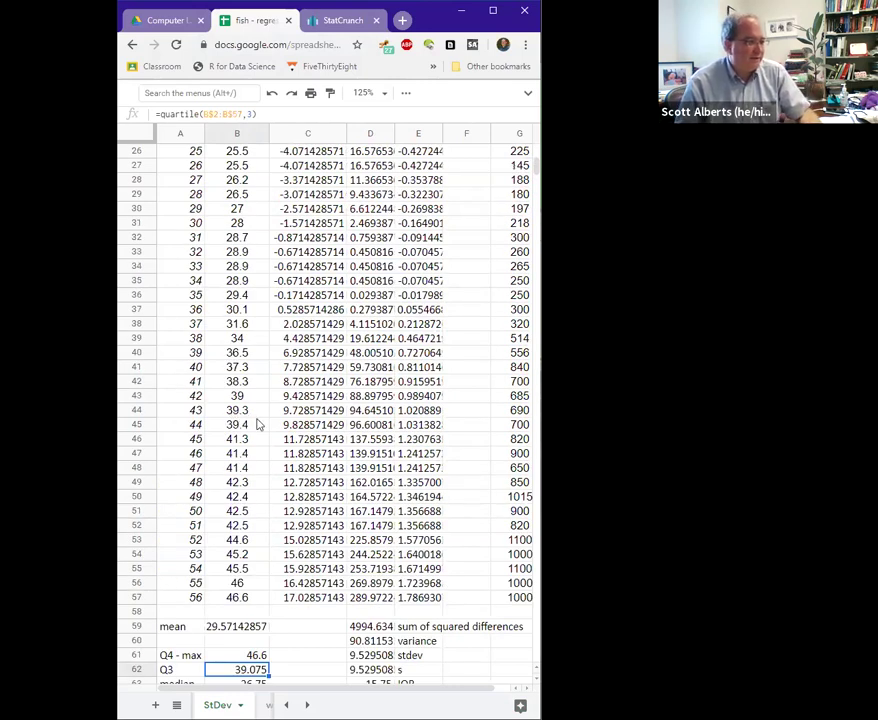
{"action": "scroll", "coordinate": [257, 424], "scroll_direction": "down", "scroll_amount": 2}
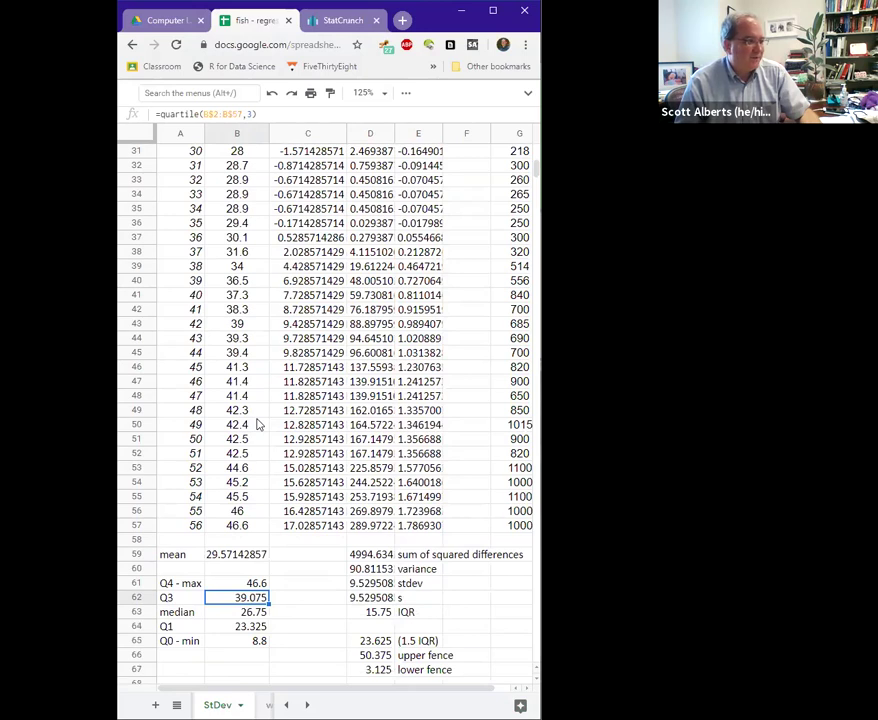
{"action": "scroll", "coordinate": [257, 424], "scroll_direction": "up", "scroll_amount": 3}
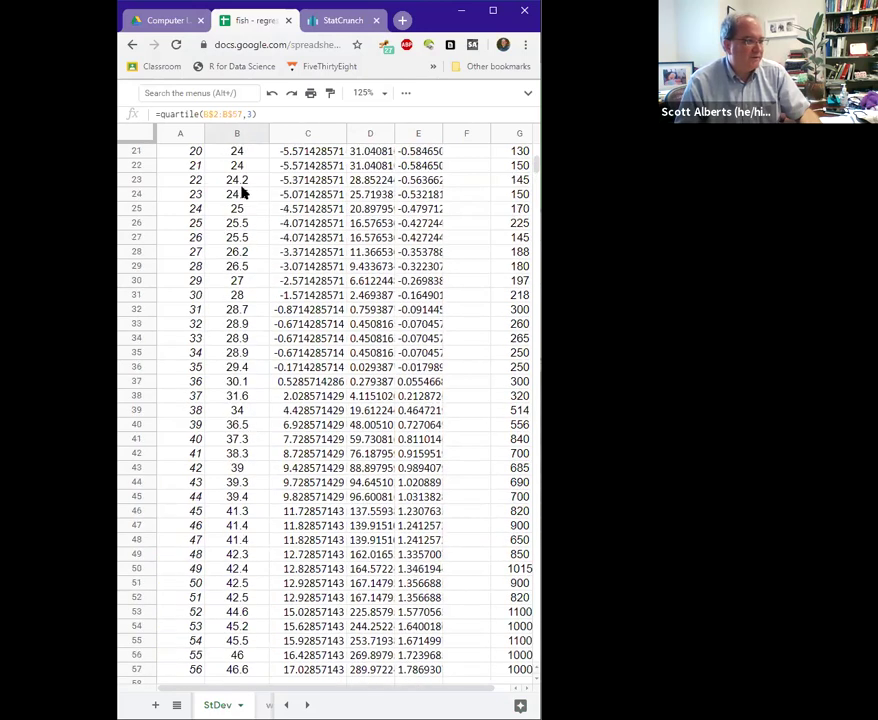
{"action": "scroll", "coordinate": [243, 193], "scroll_direction": "up", "scroll_amount": 2}
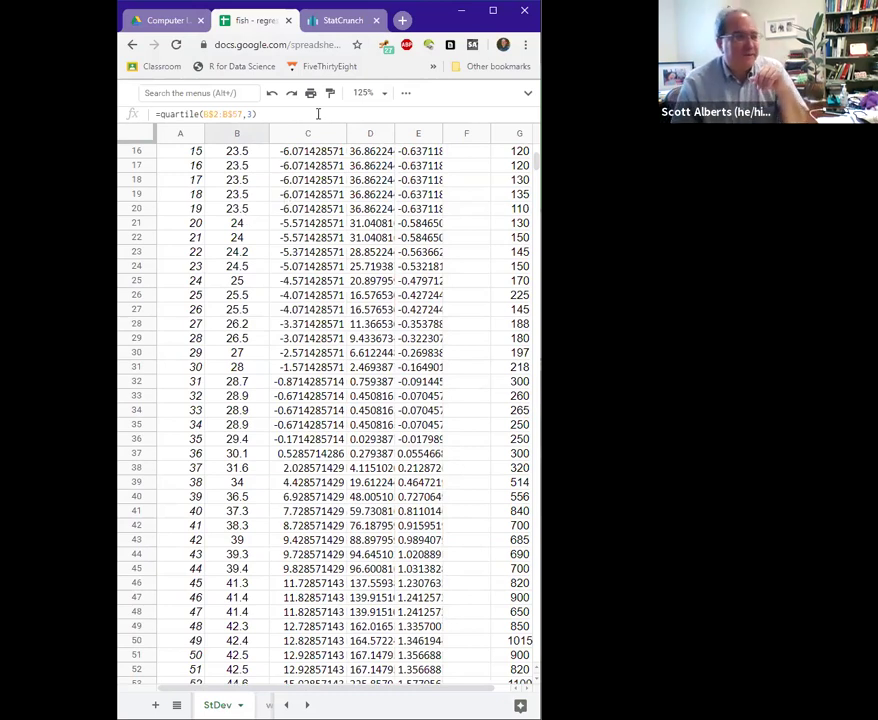
{"action": "left_click", "coordinate": [341, 25]}
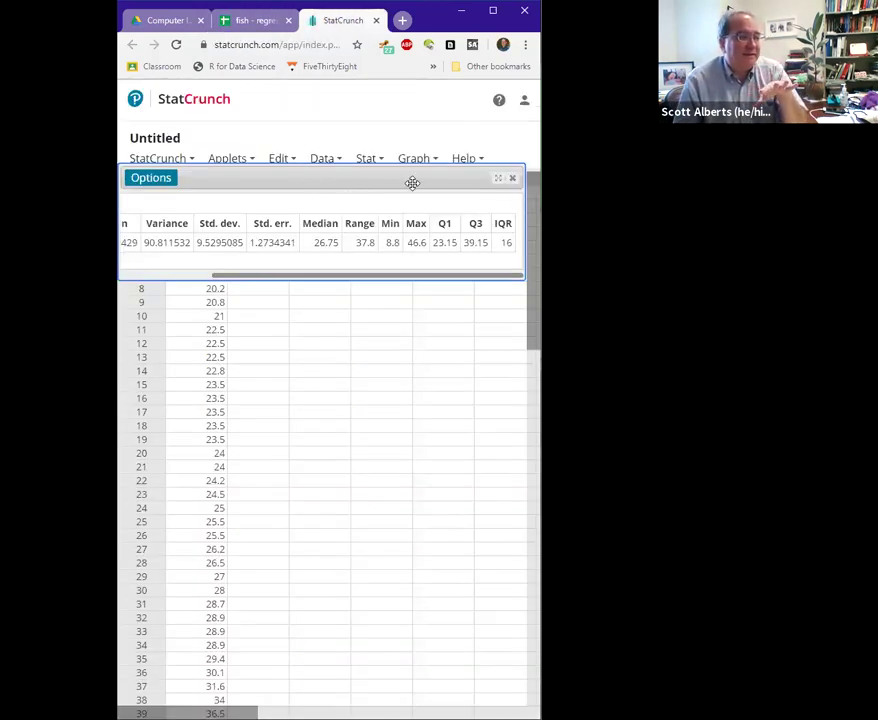
- Close the summary results, build a Graph > Boxplot of length (cm), and stretch its window taller
{"action": "left_click_drag", "start_coordinate": [318, 180], "coordinate": [334, 187]}
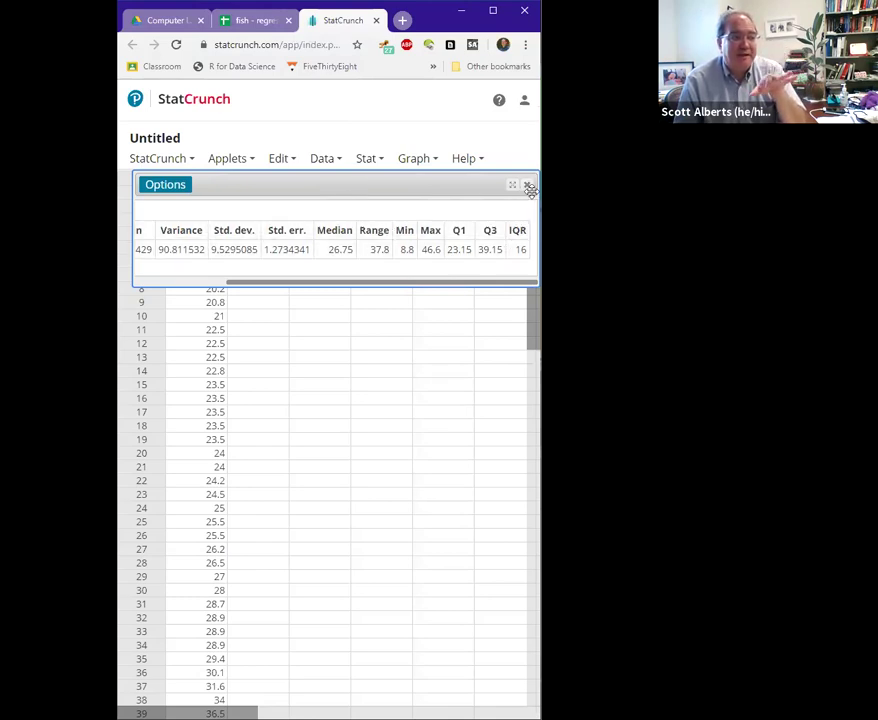
{"action": "left_click", "coordinate": [526, 193]}
{"action": "left_click", "coordinate": [422, 162]}
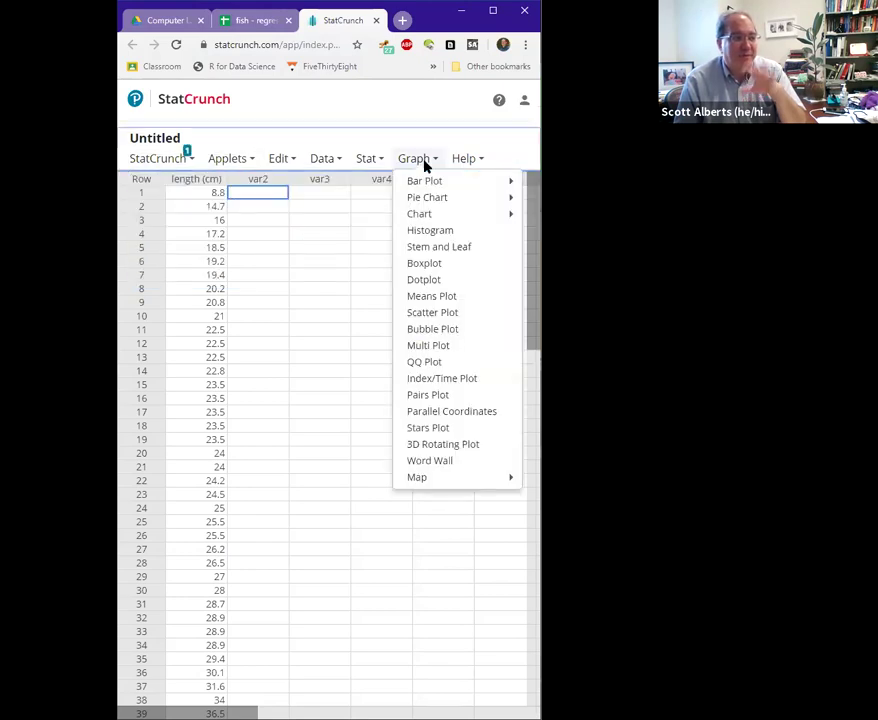
{"action": "left_click", "coordinate": [423, 264]}
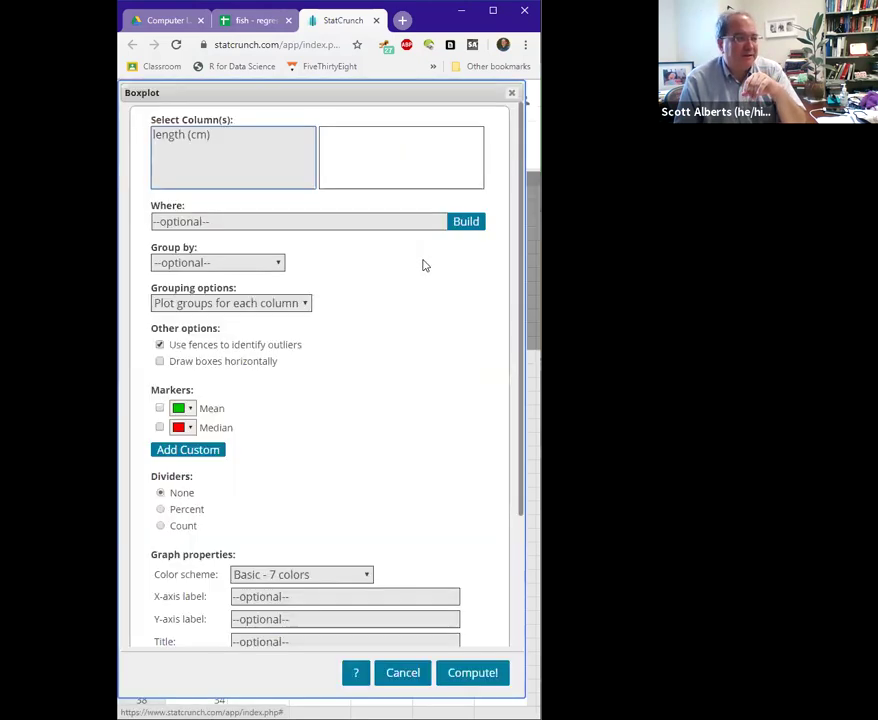
{"action": "left_click", "coordinate": [197, 137]}
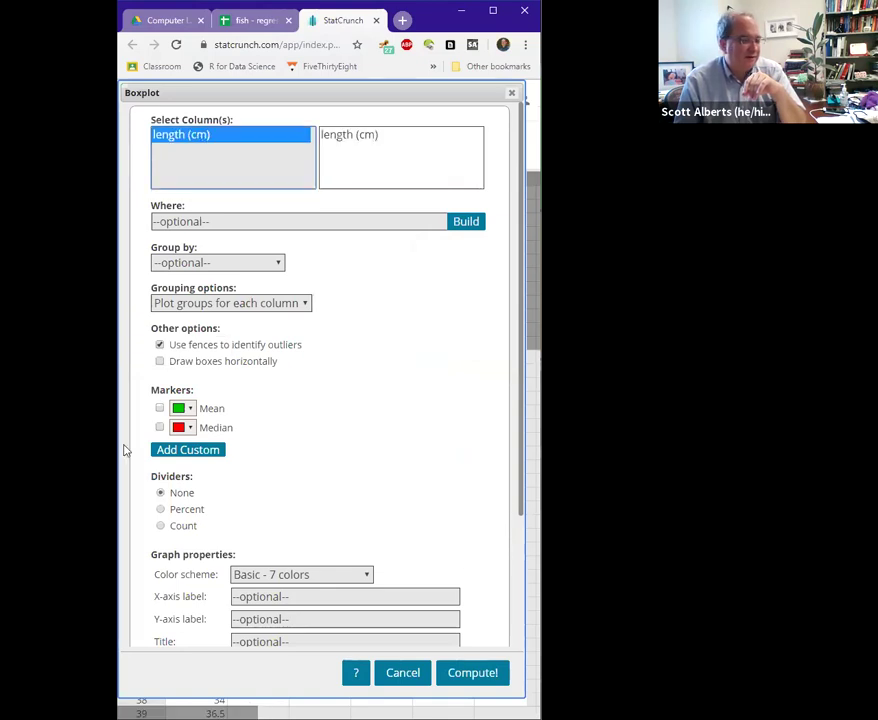
{"action": "left_click", "coordinate": [466, 673]}
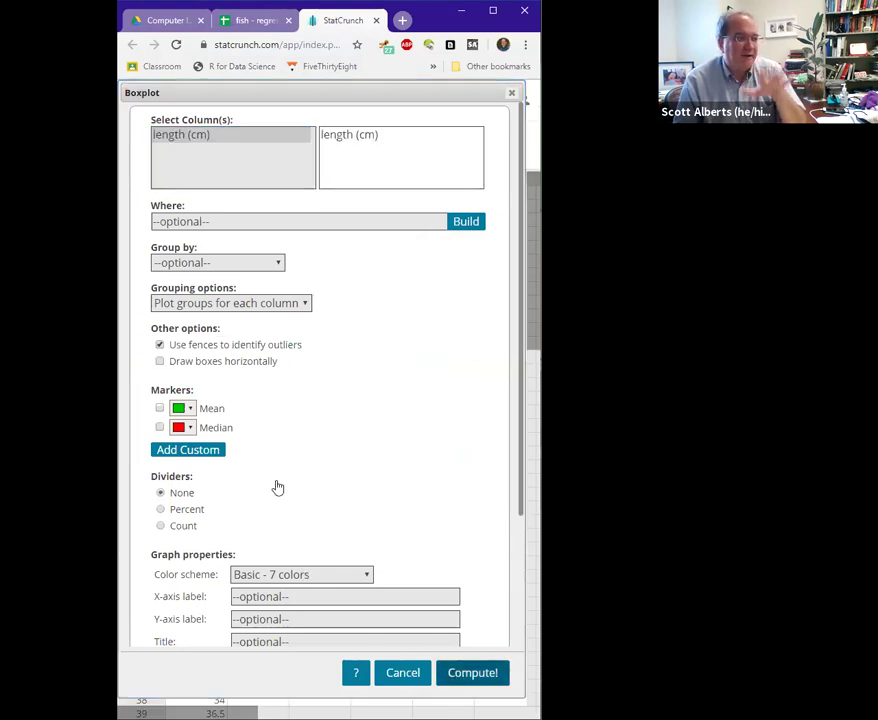
{"action": "left_click_drag", "start_coordinate": [371, 407], "coordinate": [382, 607]}
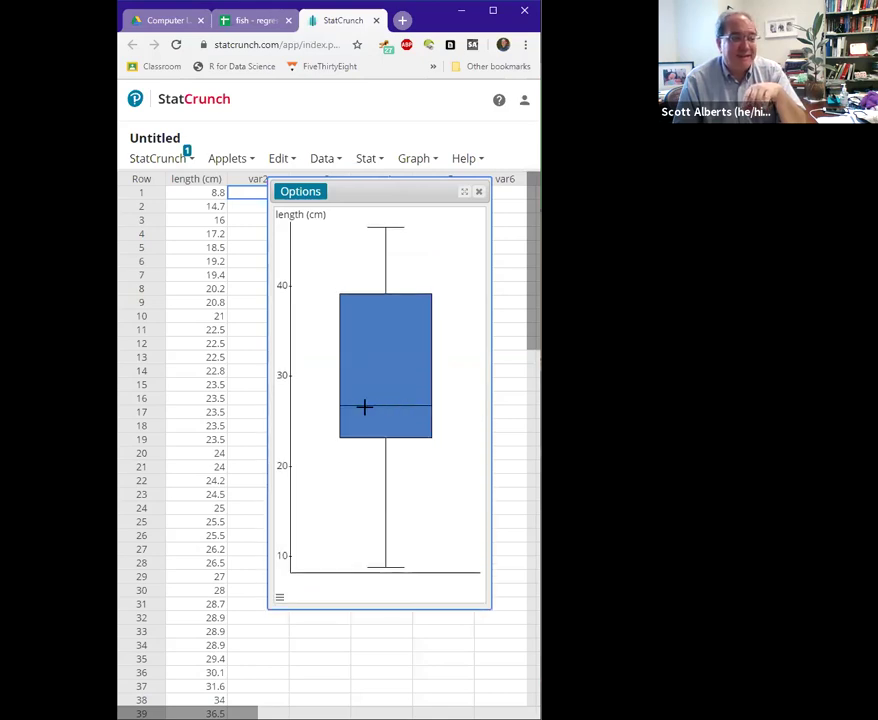
{"action": "mouse_move", "coordinate": [370, 431]}
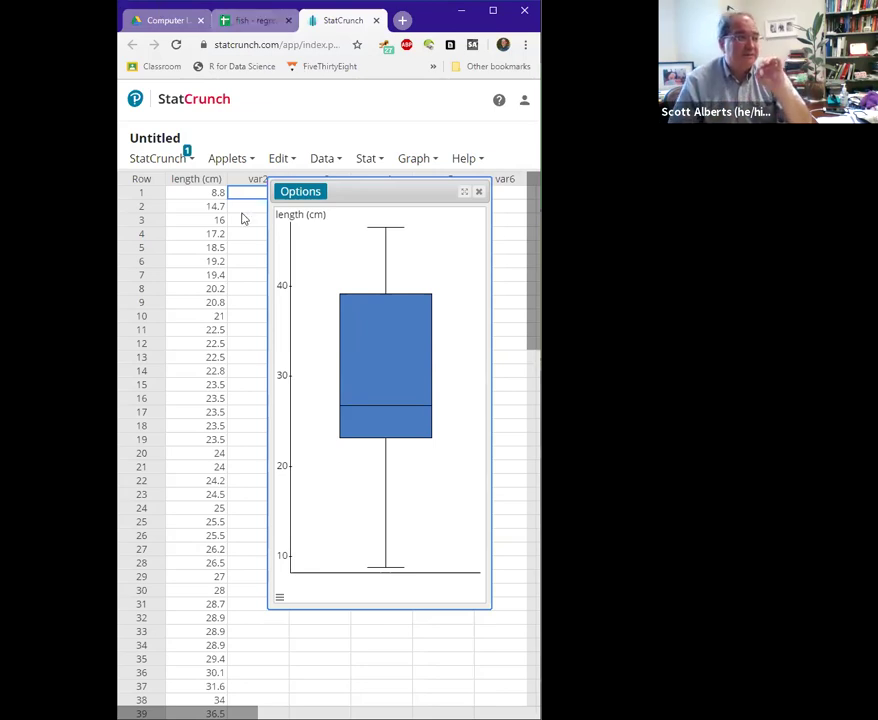
- Inspect the column D formulas for sum of squares 4994.634, variance 90.81153 and stdev 9.529508
{"action": "key", "text": "ctrl+shift+Tab"}
{"action": "scroll", "coordinate": [370, 300], "scroll_direction": "up", "scroll_amount": 1}
{"action": "left_click", "coordinate": [370, 165]}
{"action": "scroll", "coordinate": [395, 385], "scroll_direction": "down", "scroll_amount": 10}
{"action": "left_click", "coordinate": [380, 340]}
{"action": "left_click", "coordinate": [385, 357]}
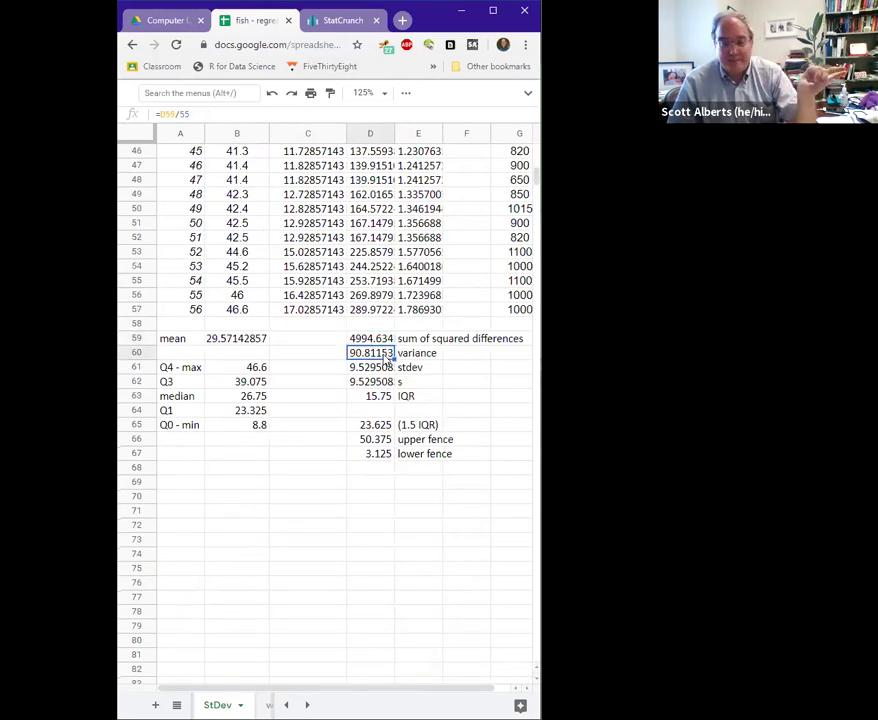
{"action": "left_click", "coordinate": [352, 370]}
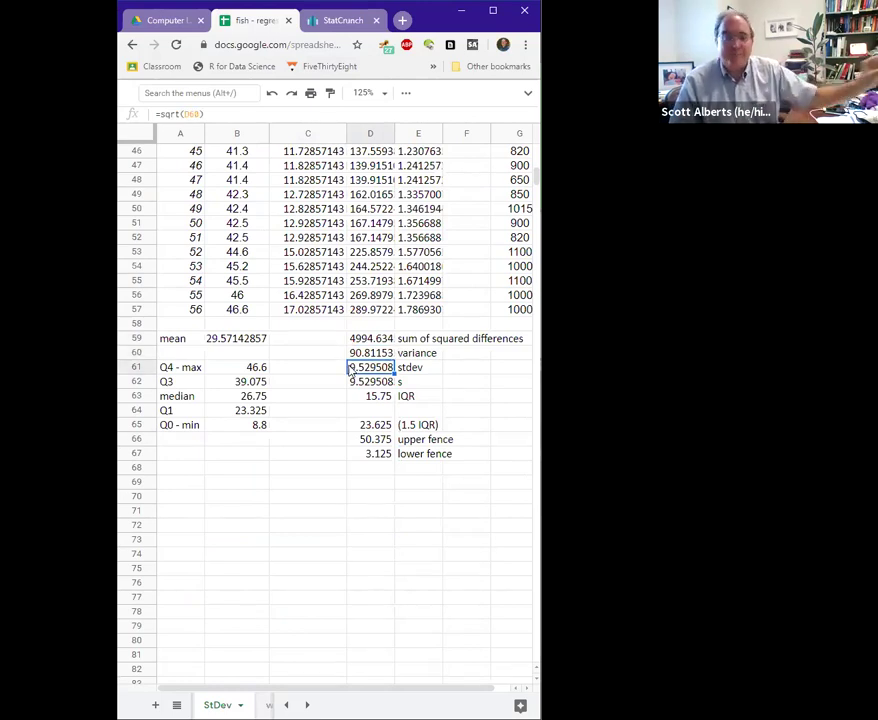